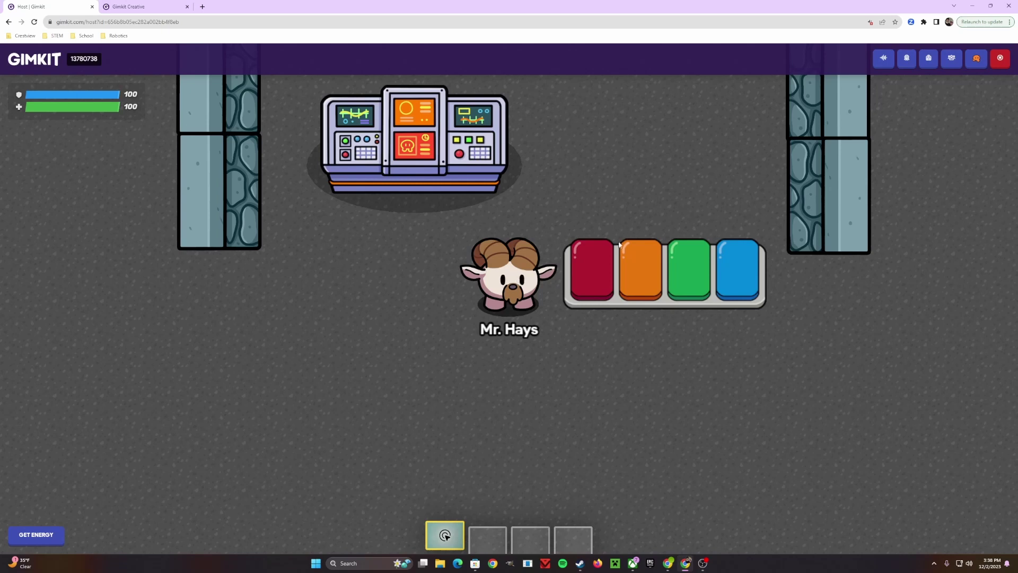
Answer the GET ENERGY overlay's 11×9 question with 99 and close the result
click(37, 538)
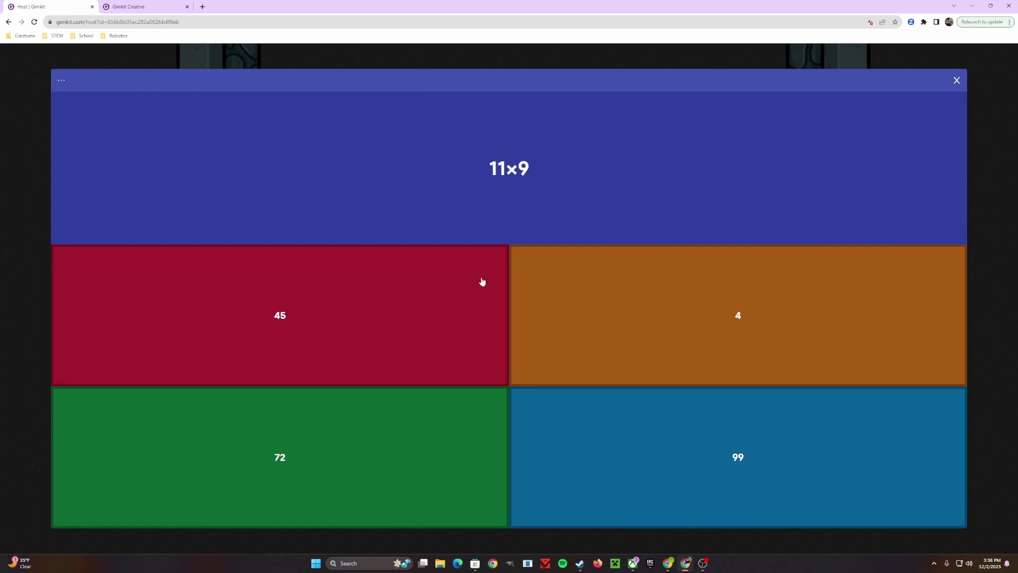
click(733, 483)
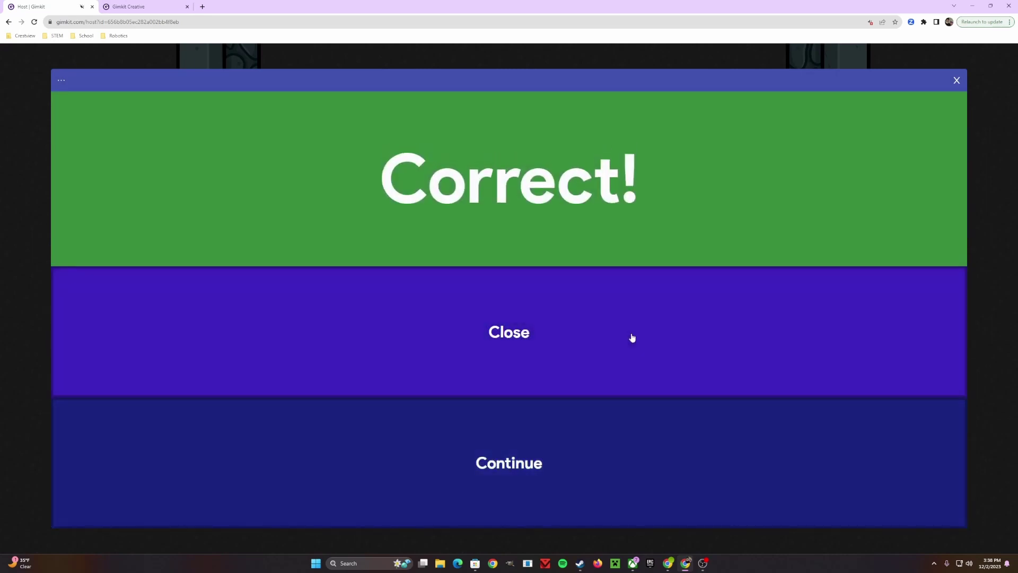
click(632, 338)
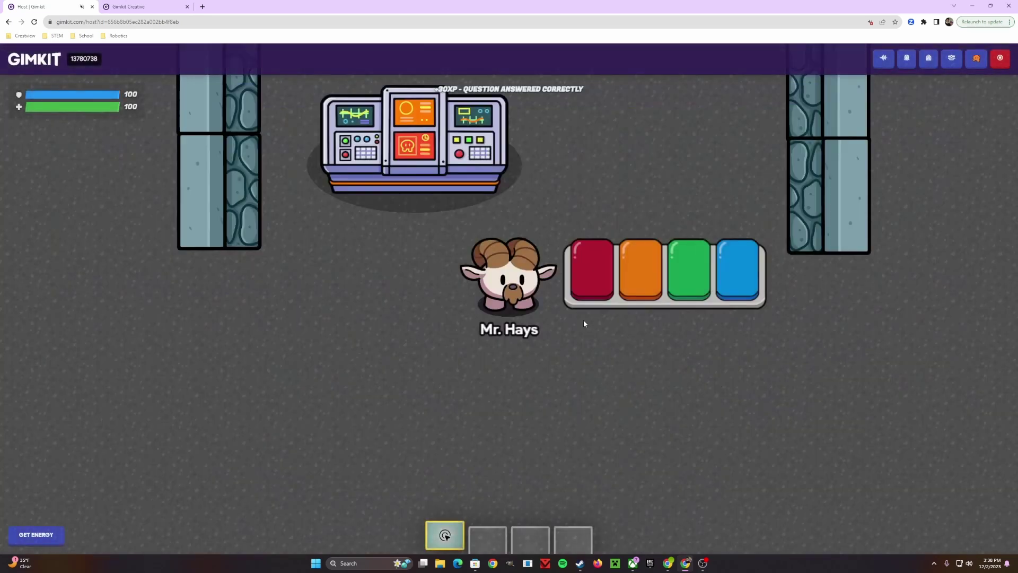
At the command table, answer 12×12 with 144, then return to the coloured pad
key(Up)
key(Left)
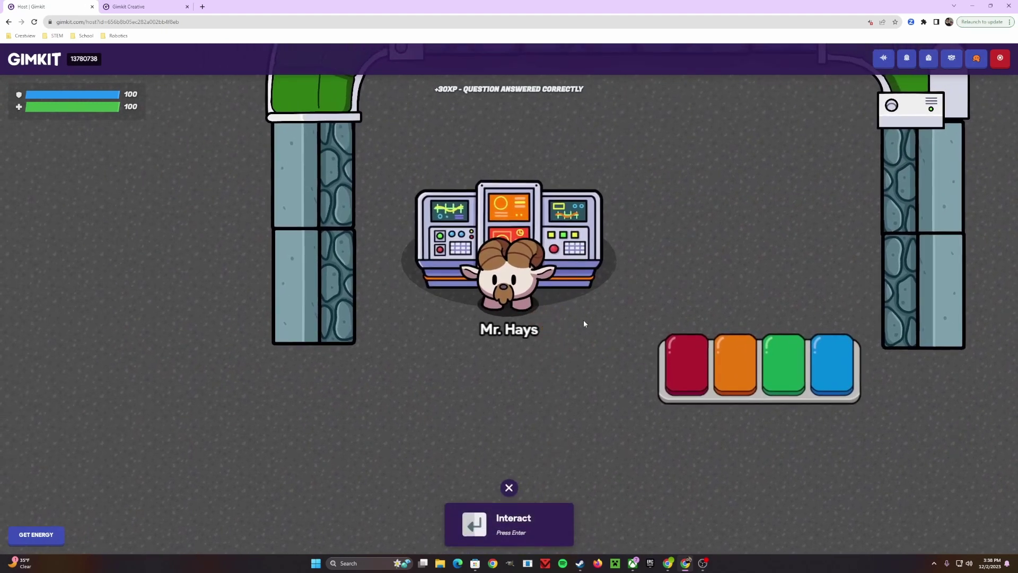
key(Return)
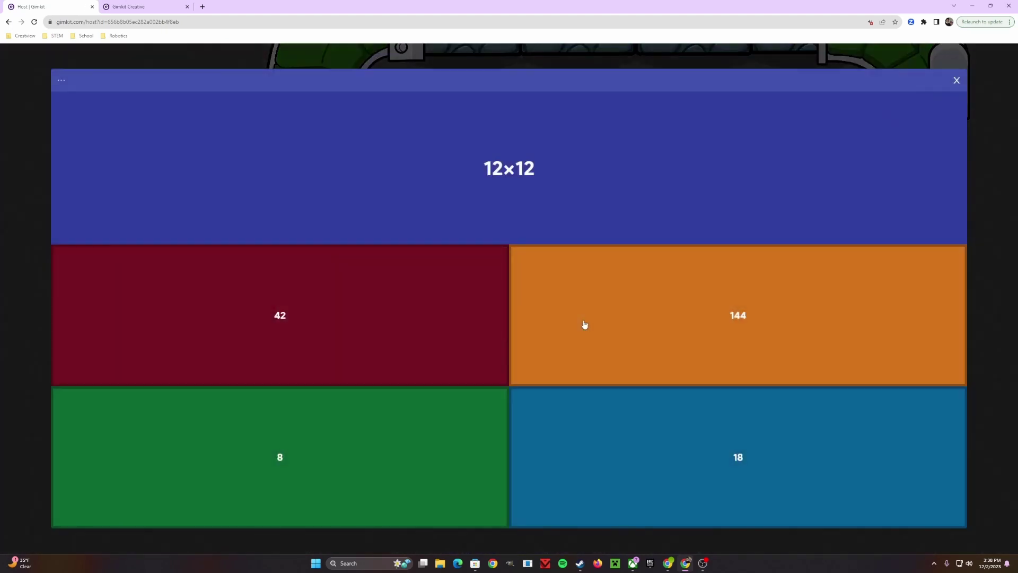
click(585, 324)
click(621, 345)
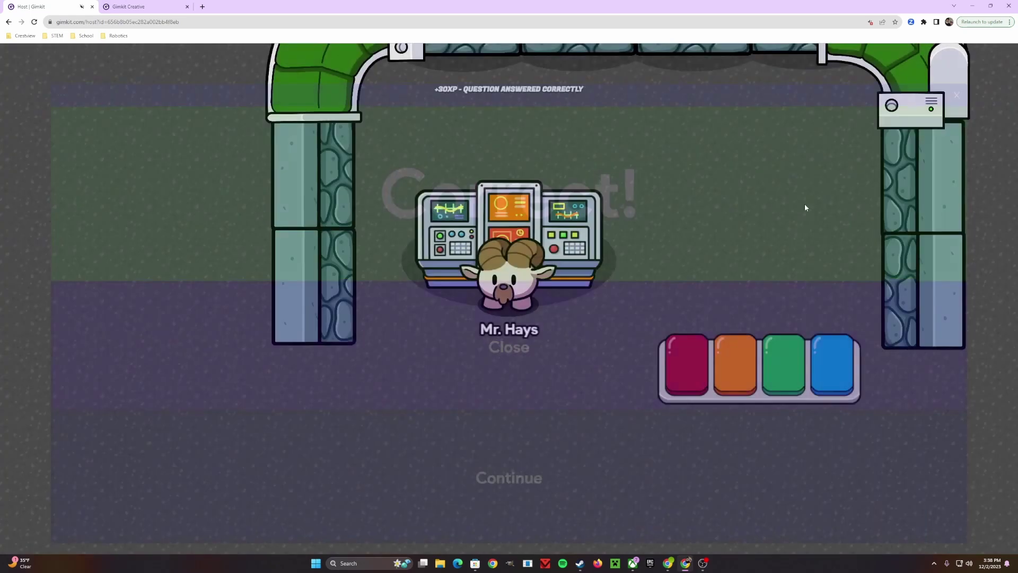
key(s)
key(d)
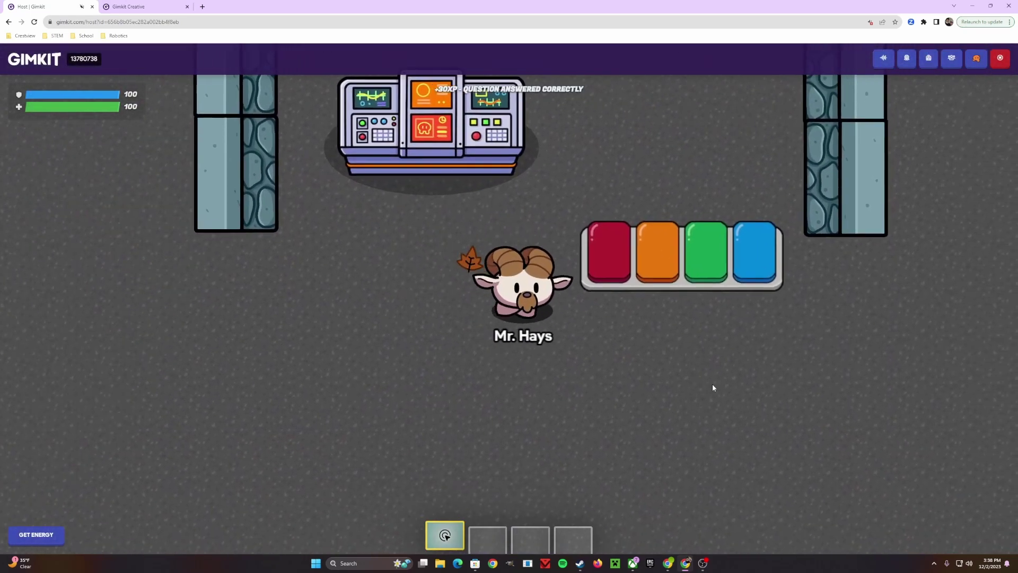
key(d)
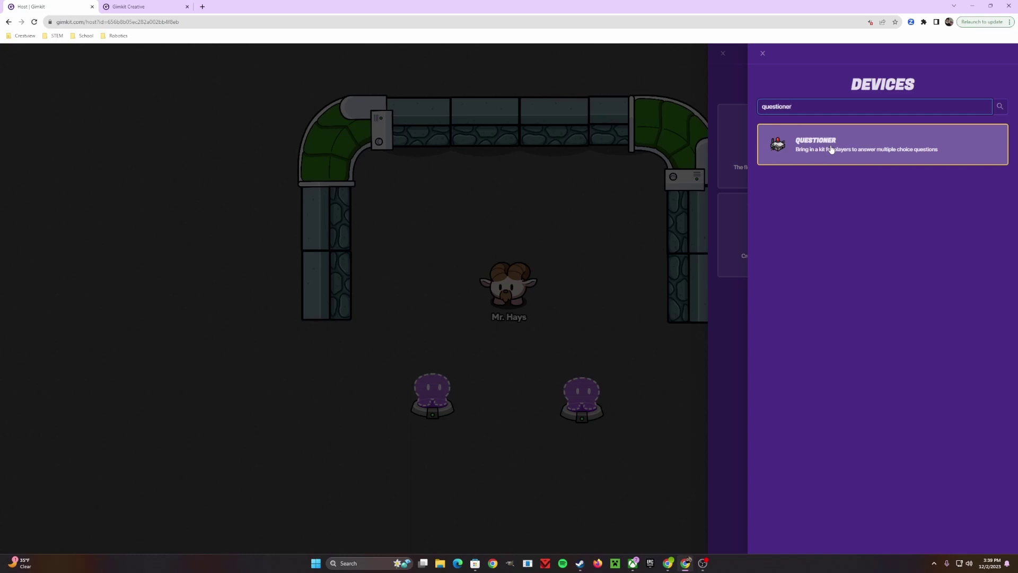
Place a Questioner, Game Overlay and Button around the avatar, plus a Command Table at upper left
click(831, 150)
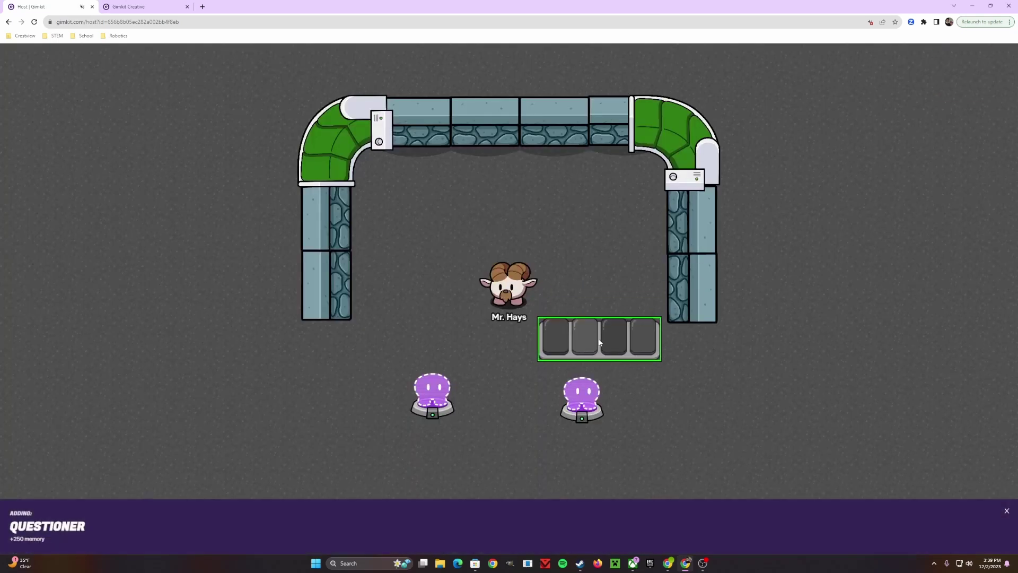
click(595, 348)
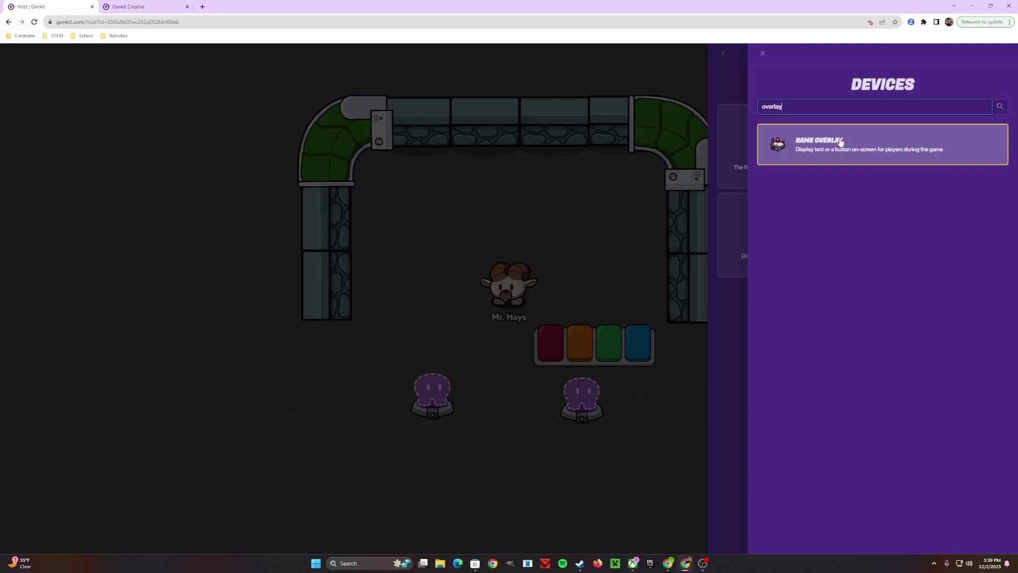
click(846, 151)
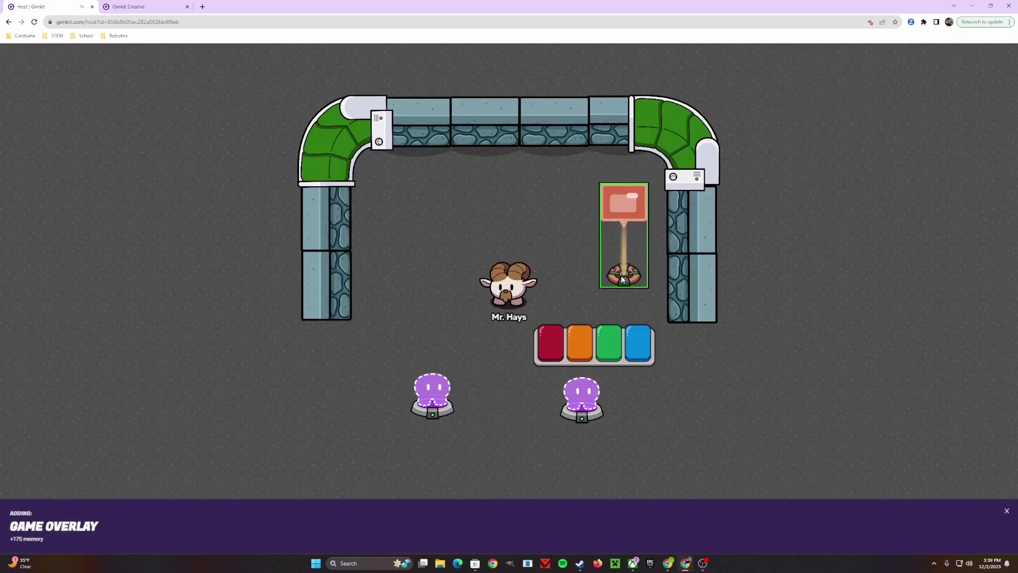
click(613, 243)
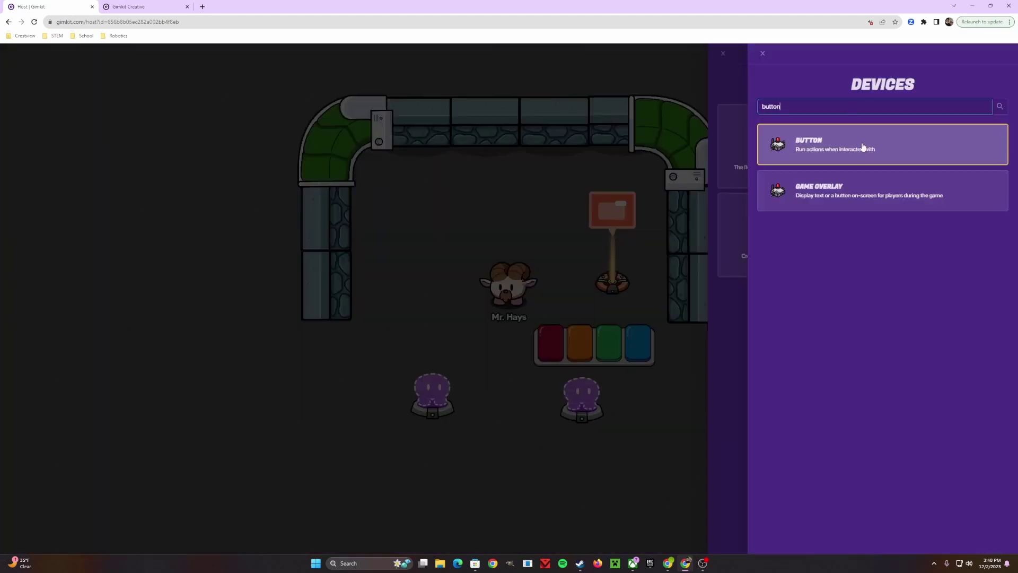
click(863, 148)
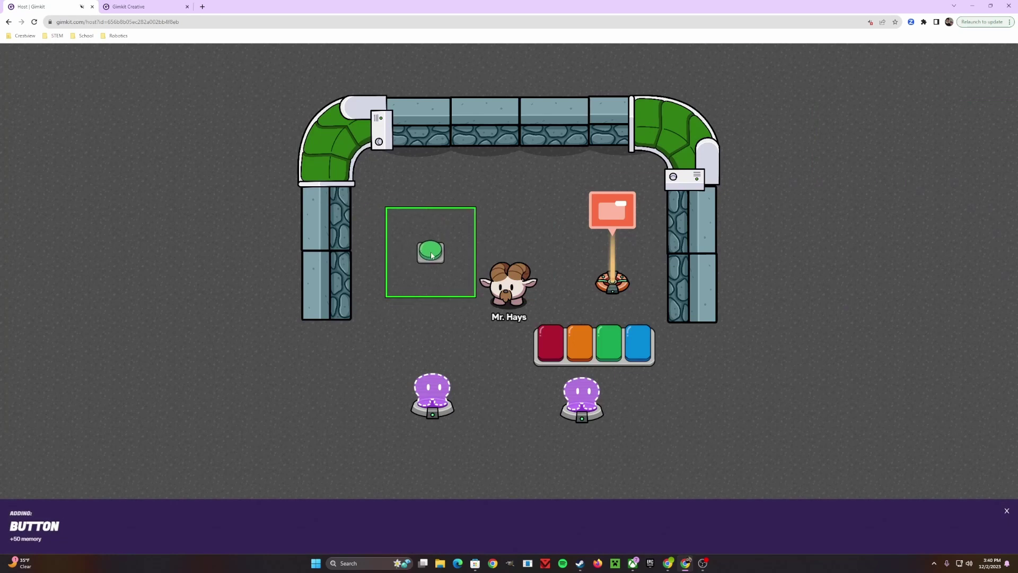
click(431, 255)
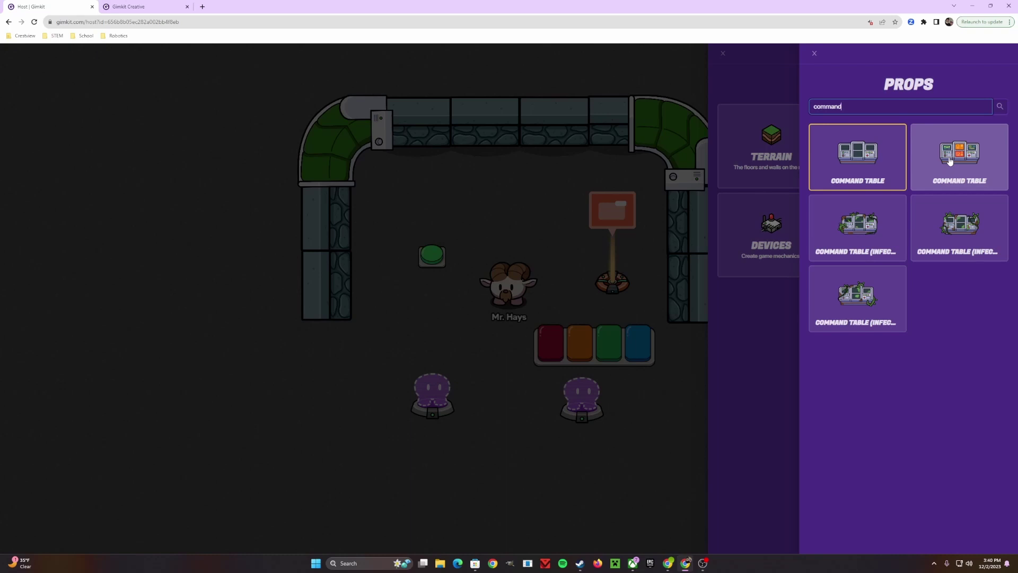
click(950, 160)
click(432, 196)
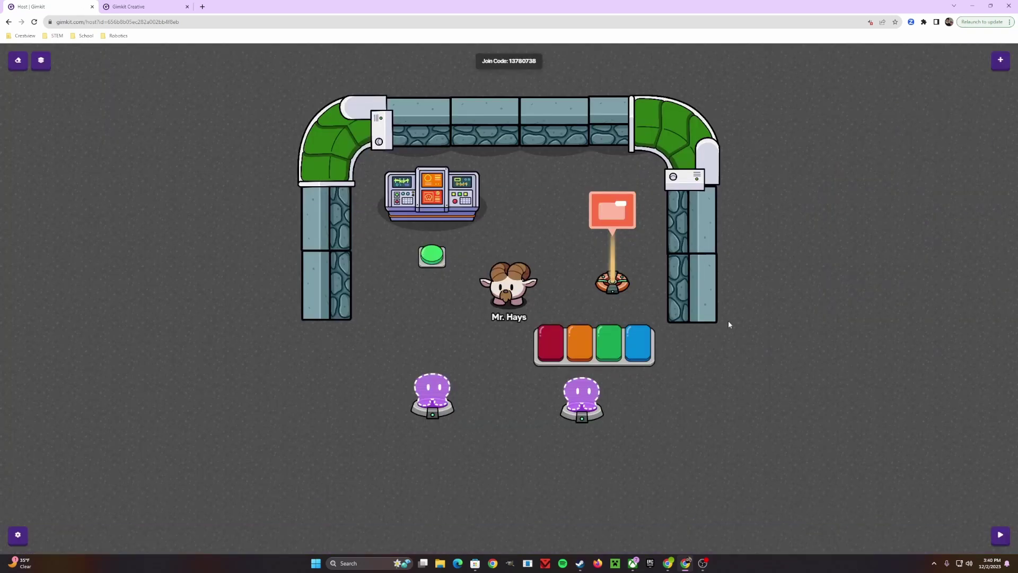
Paste the kit URL into the Questioner's Kit Link field and close its options
click(600, 347)
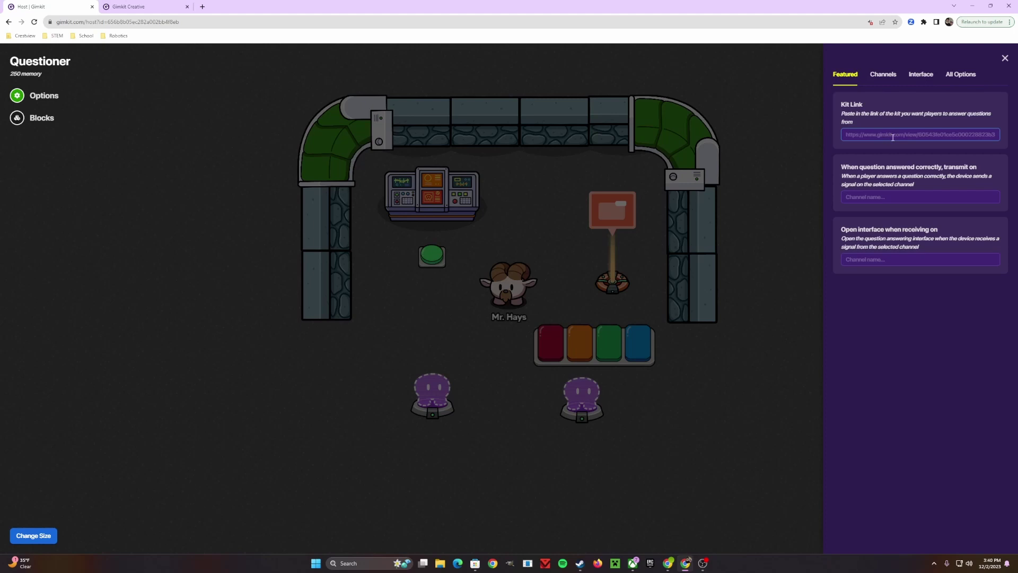
text(https://www.gimkit.com/view/63568c77f2e3f50021ec8ed4)
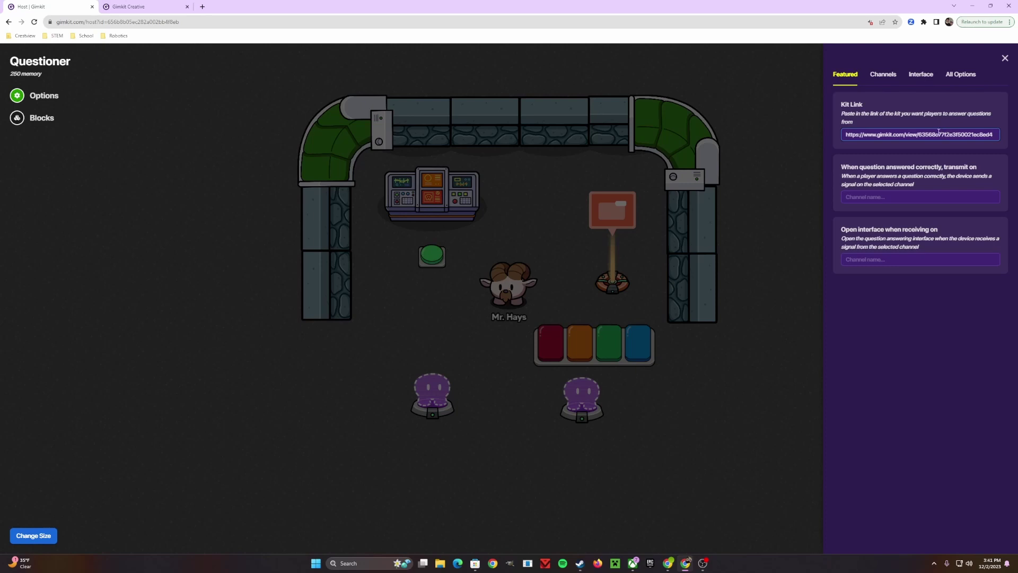
click(768, 320)
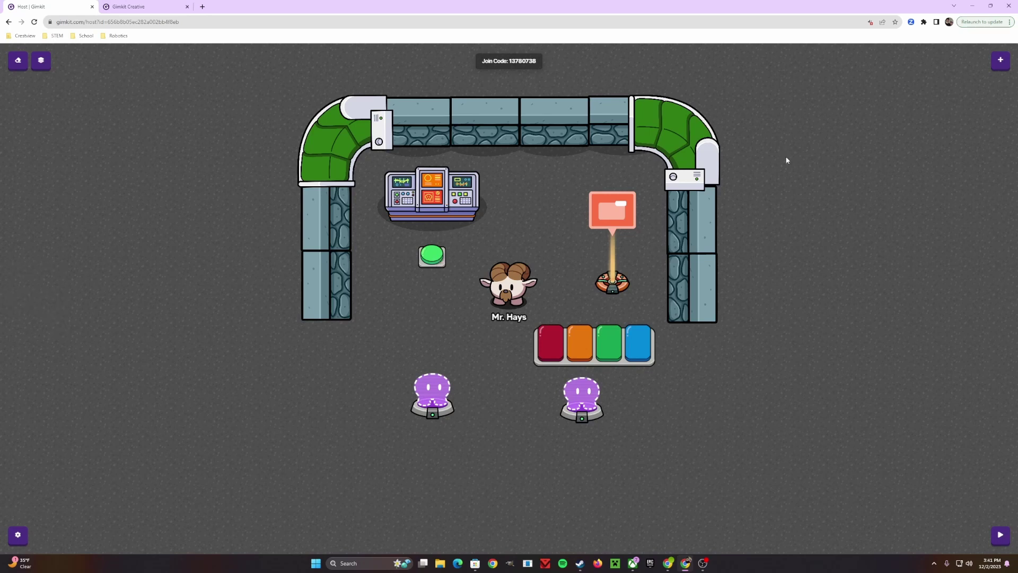
Shrink the green button slightly with Change Size
click(432, 263)
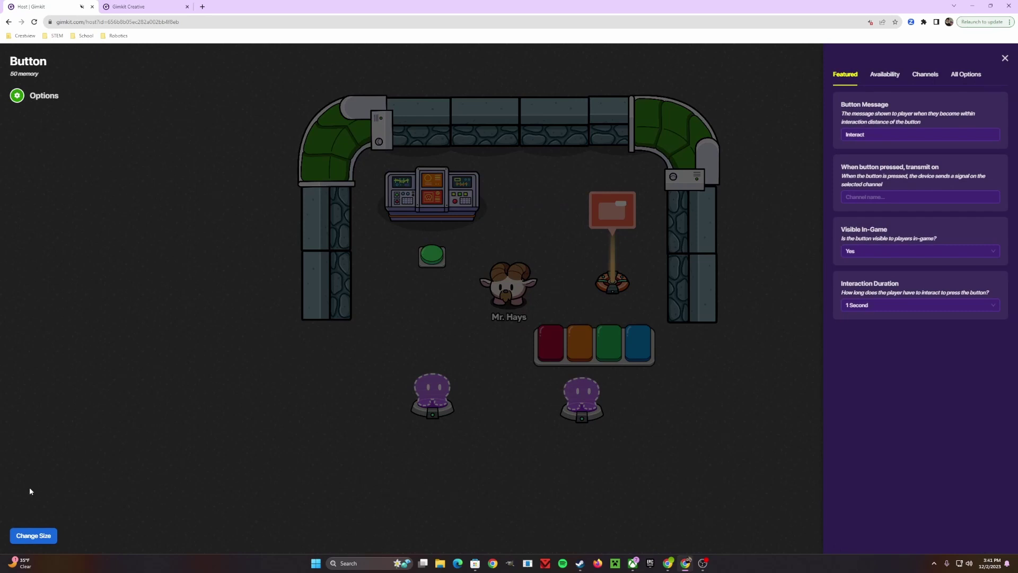
click(33, 535)
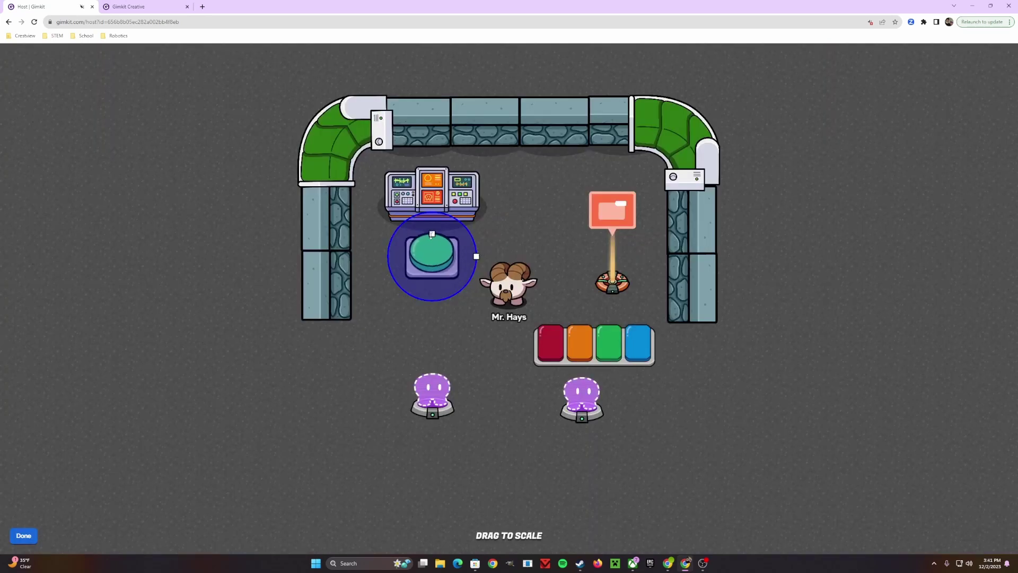
drag(433, 228, 492, 256)
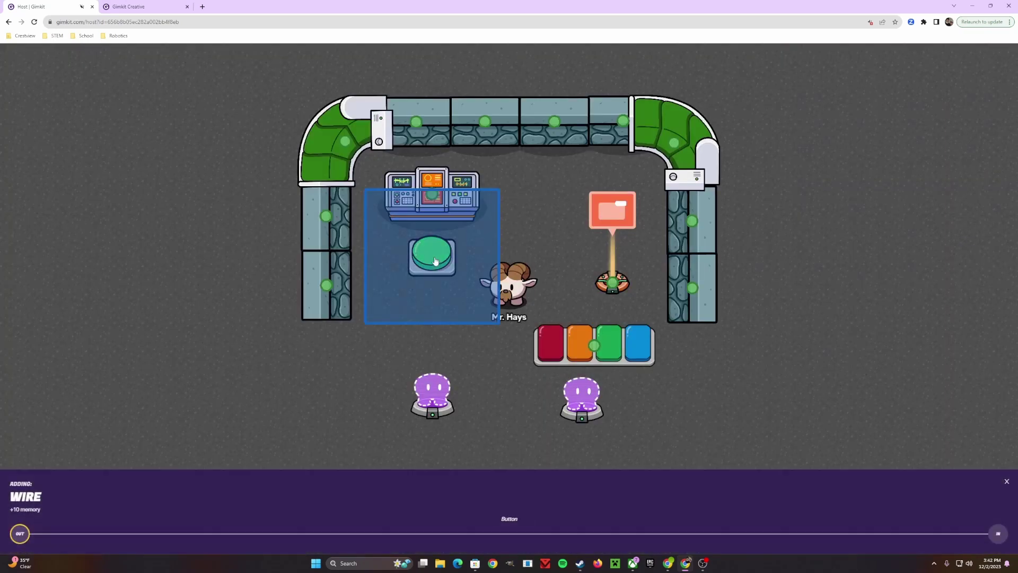
Wire the green button to the Questioner: 'Button pressed' triggers 'Open question answering screen'
click(435, 260)
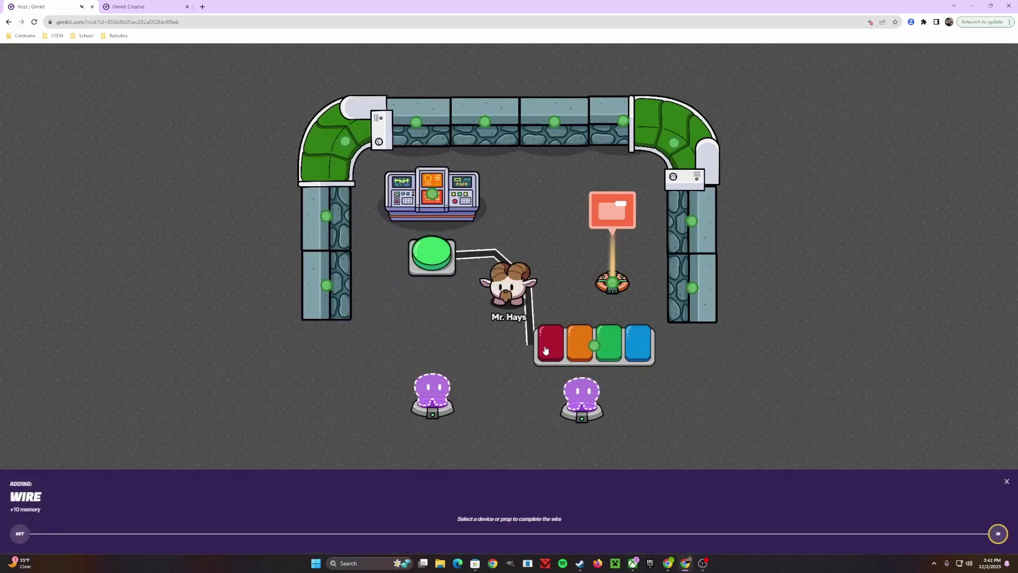
click(590, 350)
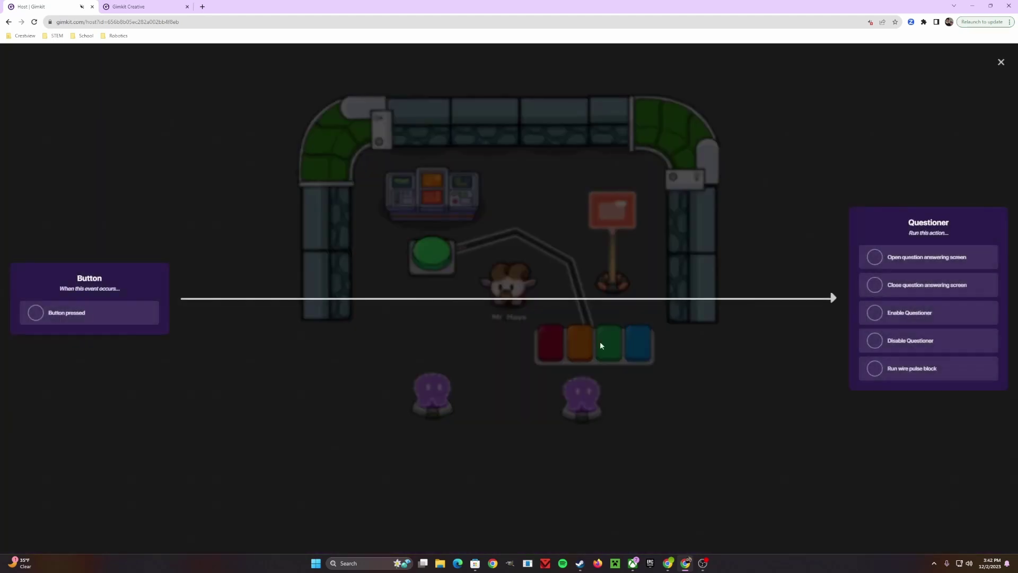
click(35, 313)
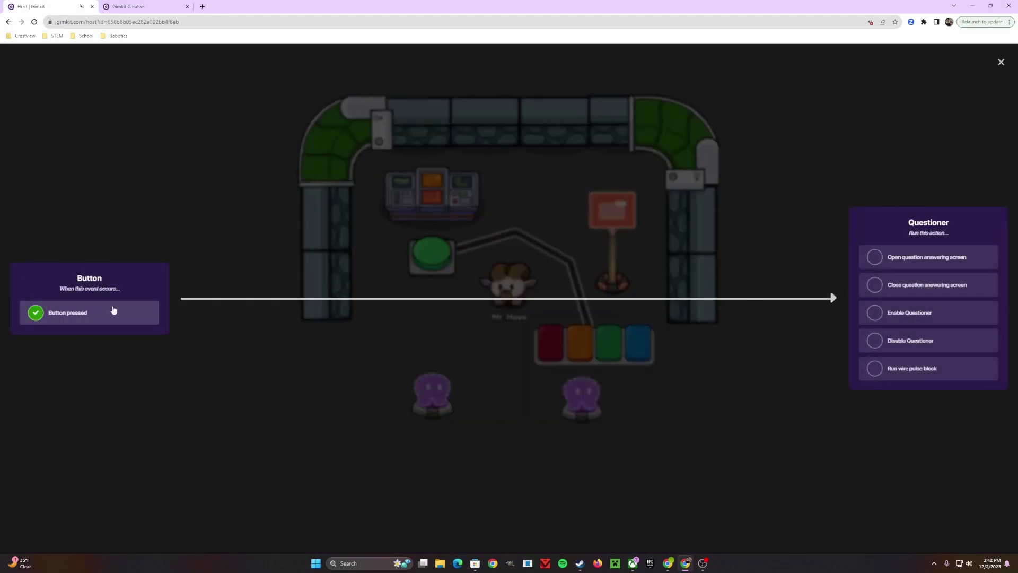
click(875, 258)
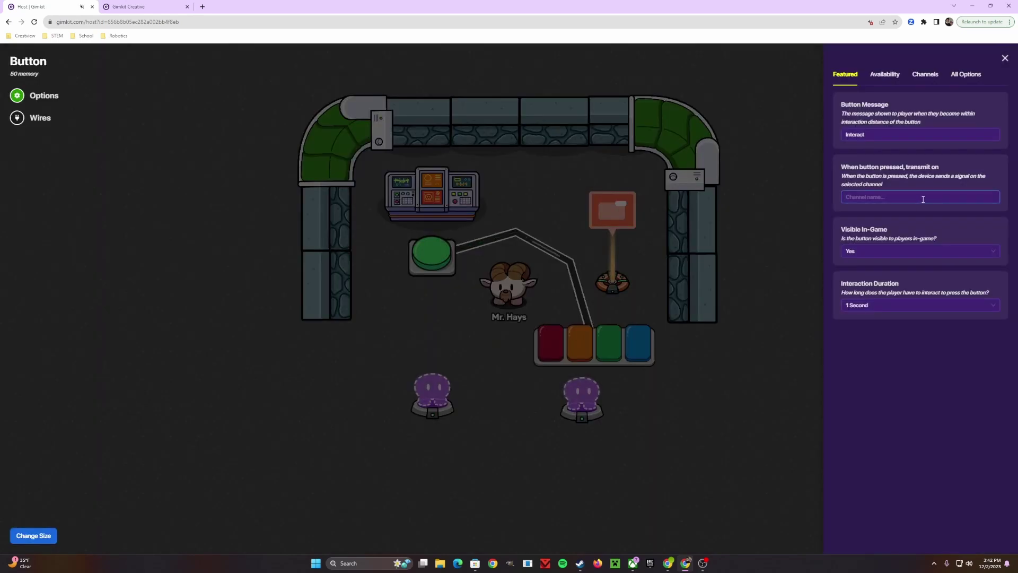
Set the button's Interaction Duration to Instant and drag the command table onto it
click(892, 306)
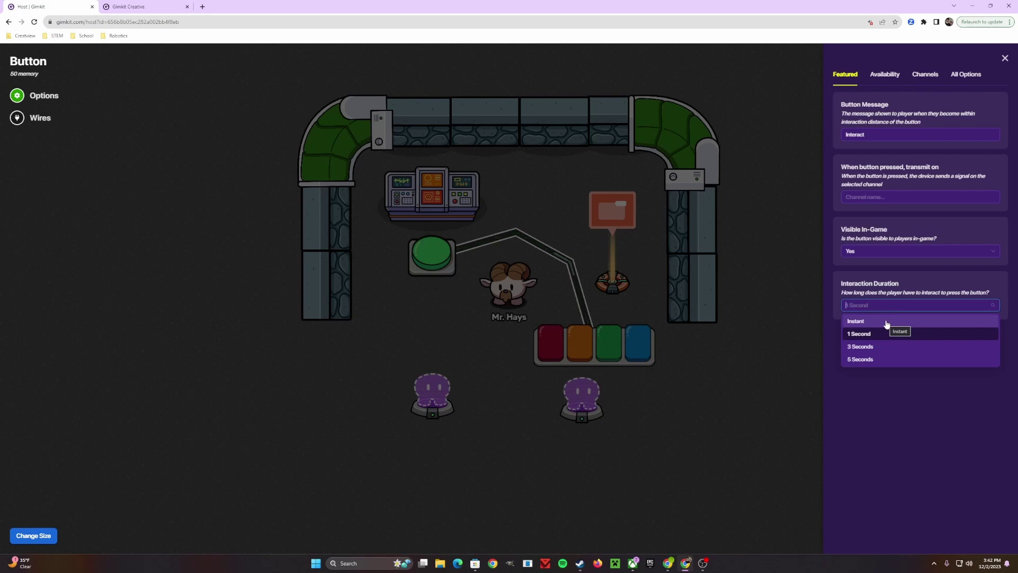
click(886, 321)
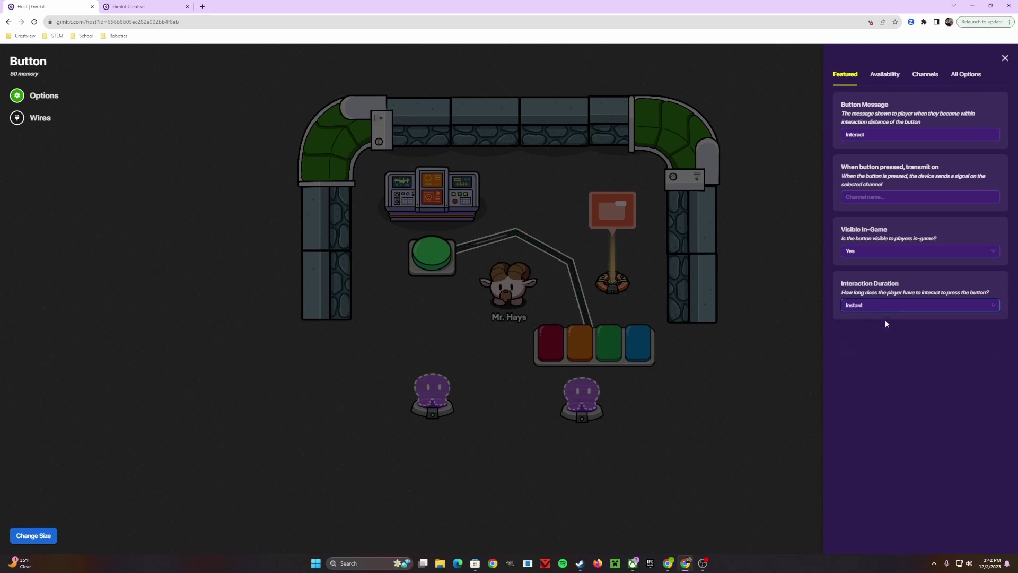
click(743, 391)
drag(451, 209, 449, 261)
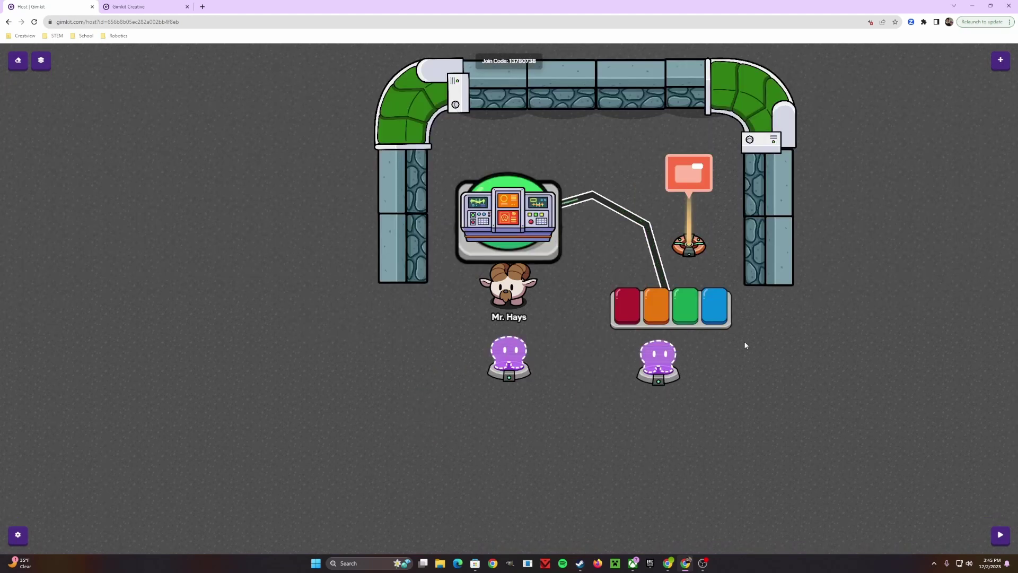
Fit the button's interaction circle around the command table and set Visible In-Game to No
mouse_move(515, 179)
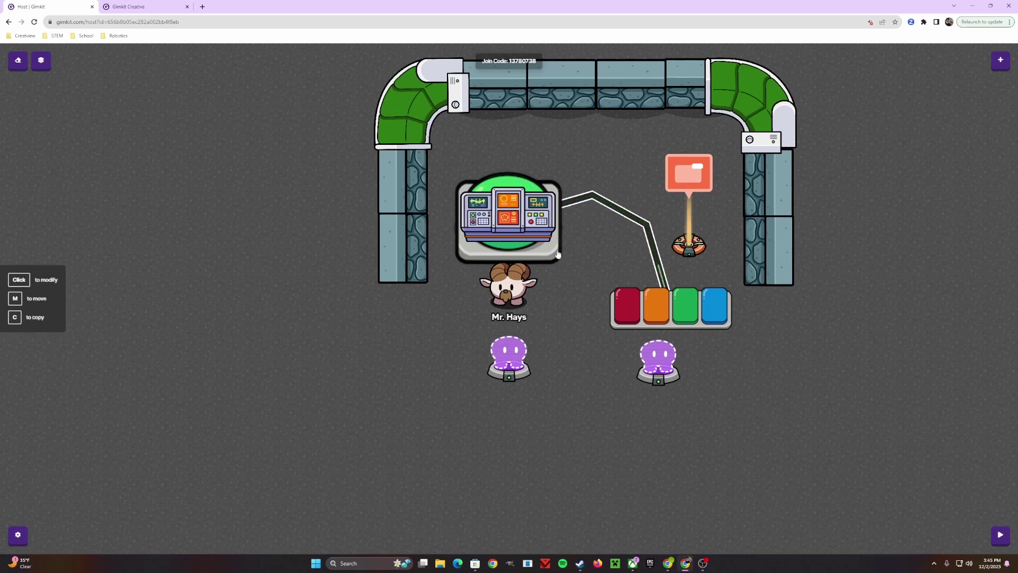
click(534, 185)
click(55, 542)
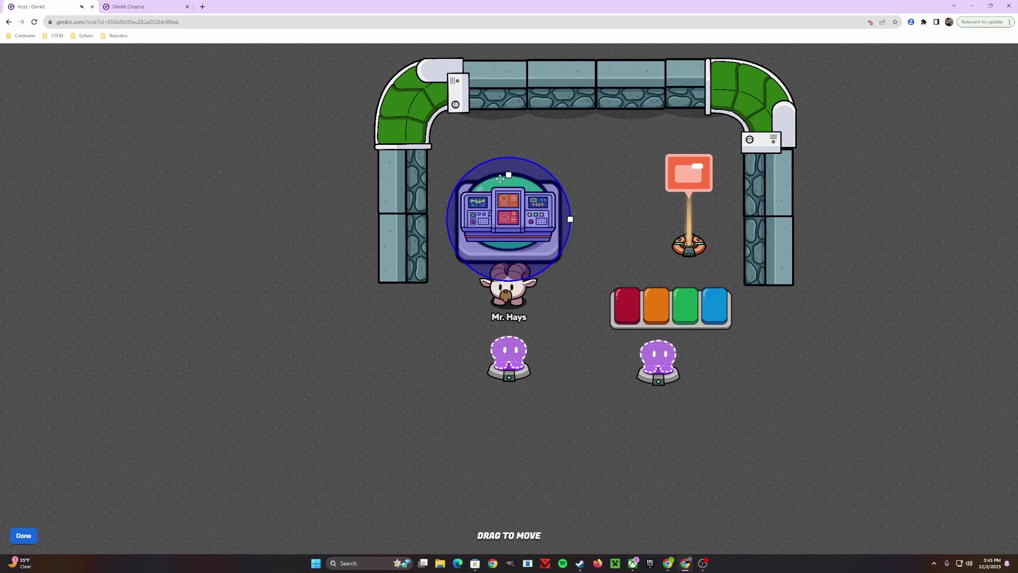
click(567, 303)
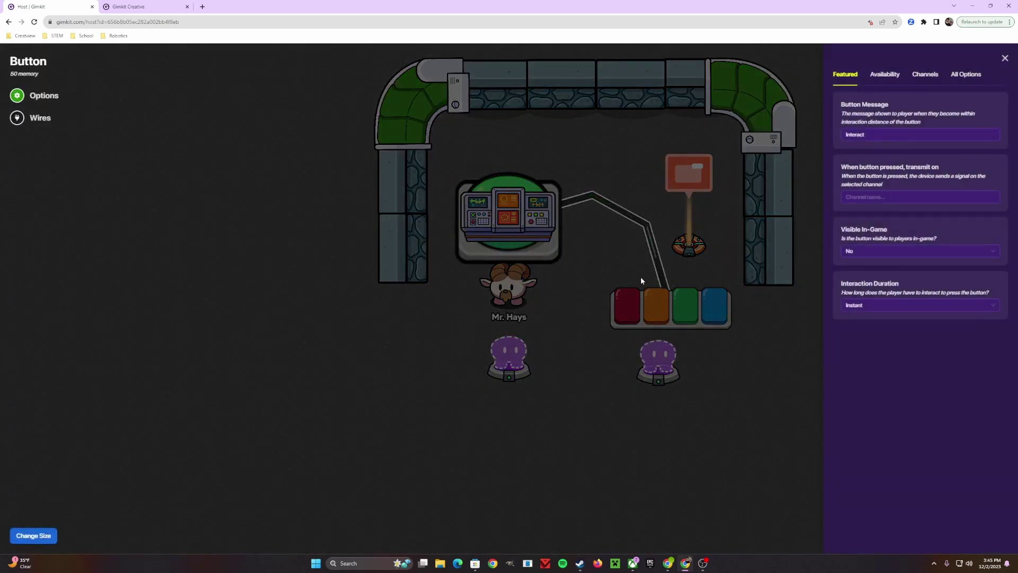
click(882, 250)
click(774, 387)
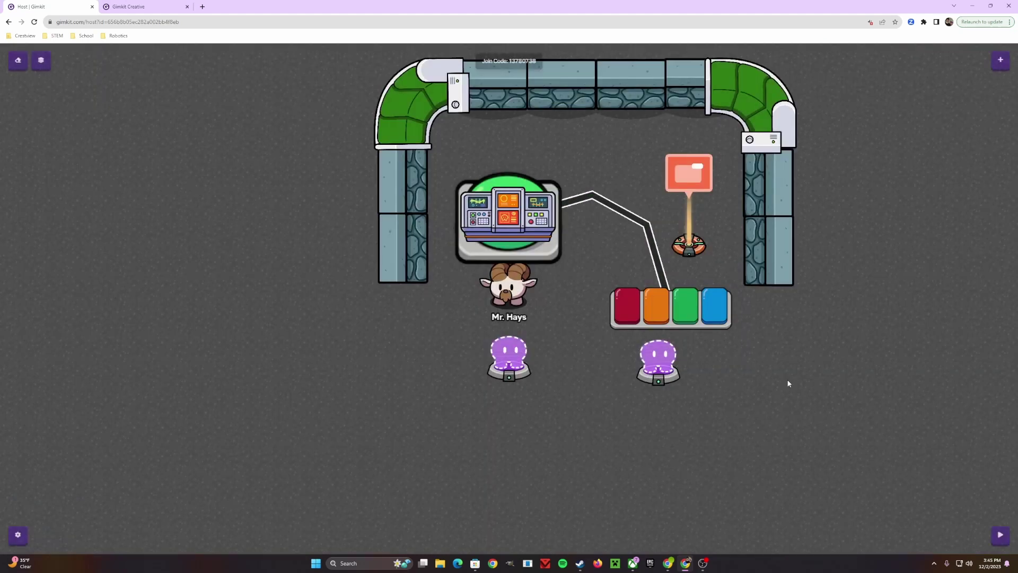
click(1000, 537)
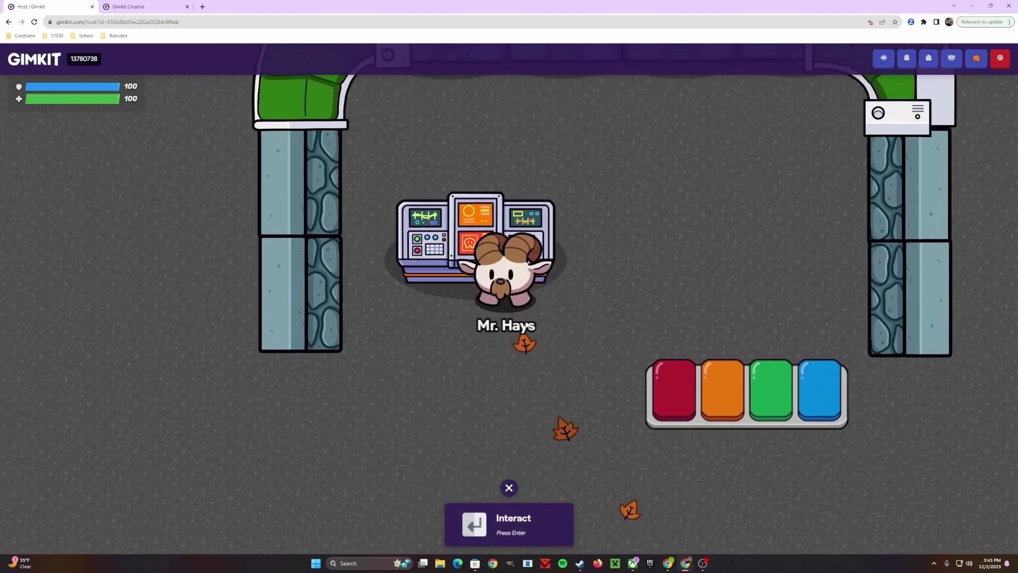
At the command table, answer 11×4, 8×1 and 9×2 with 44, 8 and 18, then close
click(518, 534)
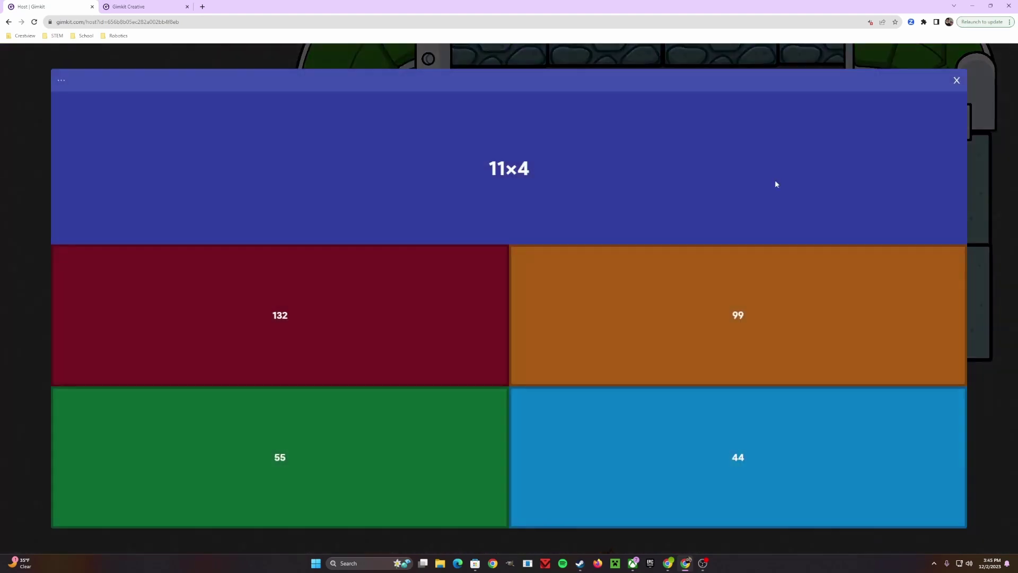
click(583, 448)
click(596, 459)
click(449, 355)
click(371, 377)
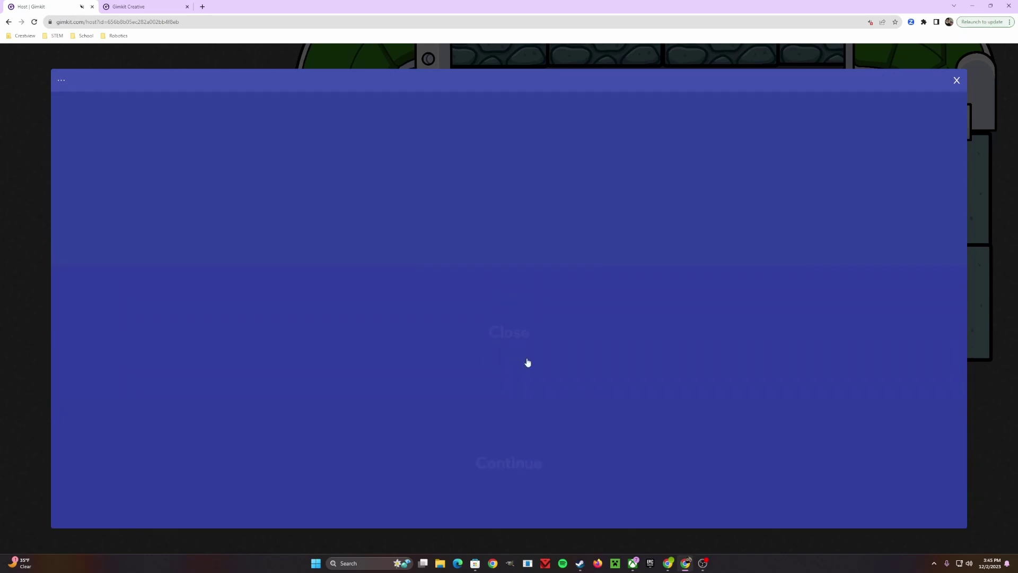
click(528, 362)
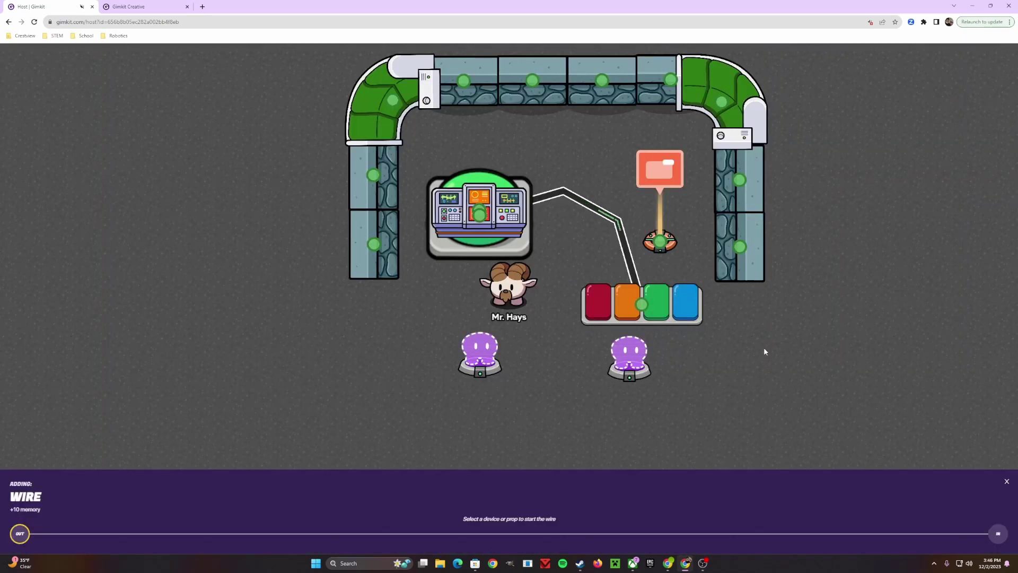
Wire the Game Overlay to the Questioner: 'Button pressed' triggers 'Open question answering screen'
click(671, 247)
click(640, 313)
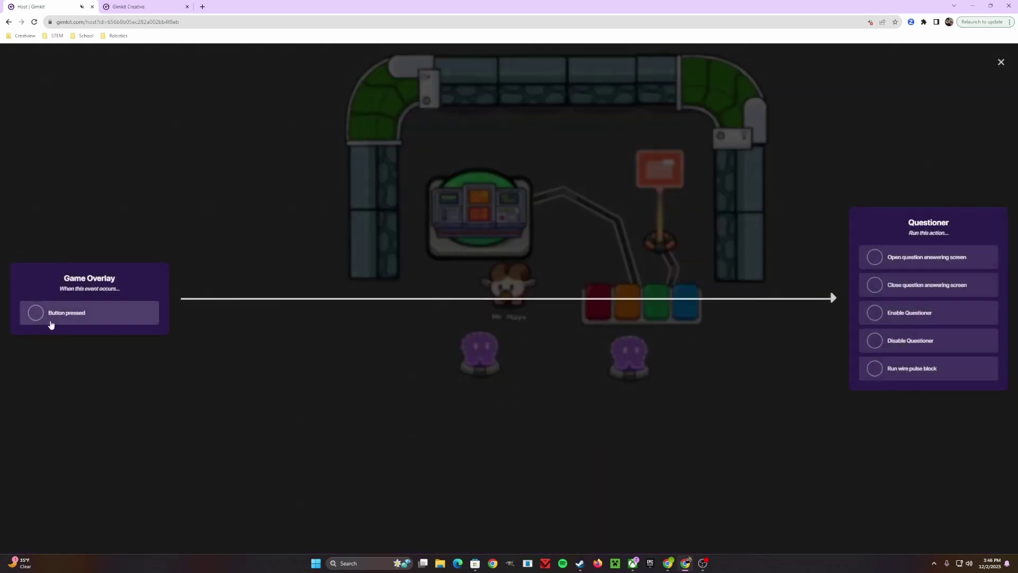
click(45, 319)
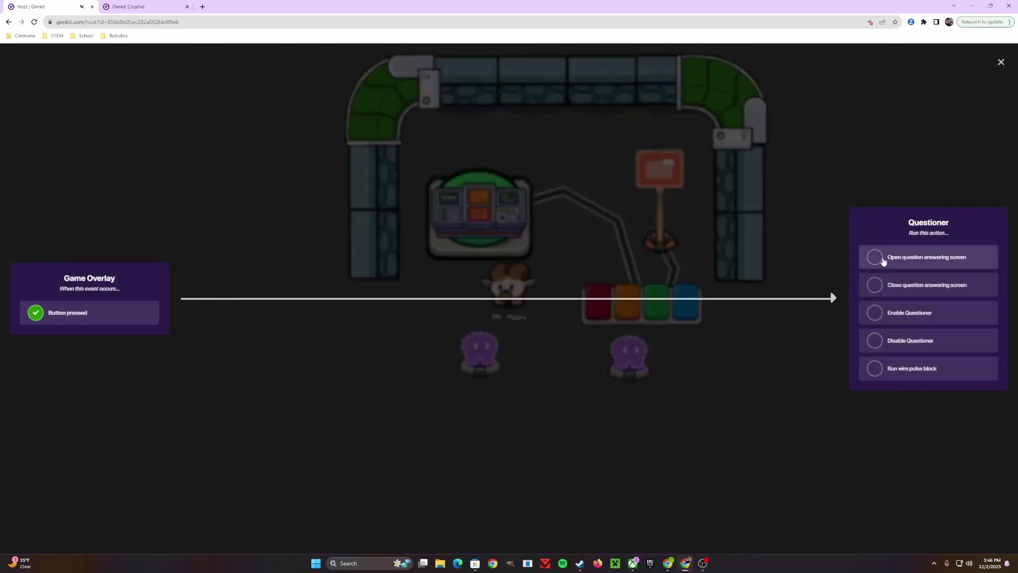
click(875, 257)
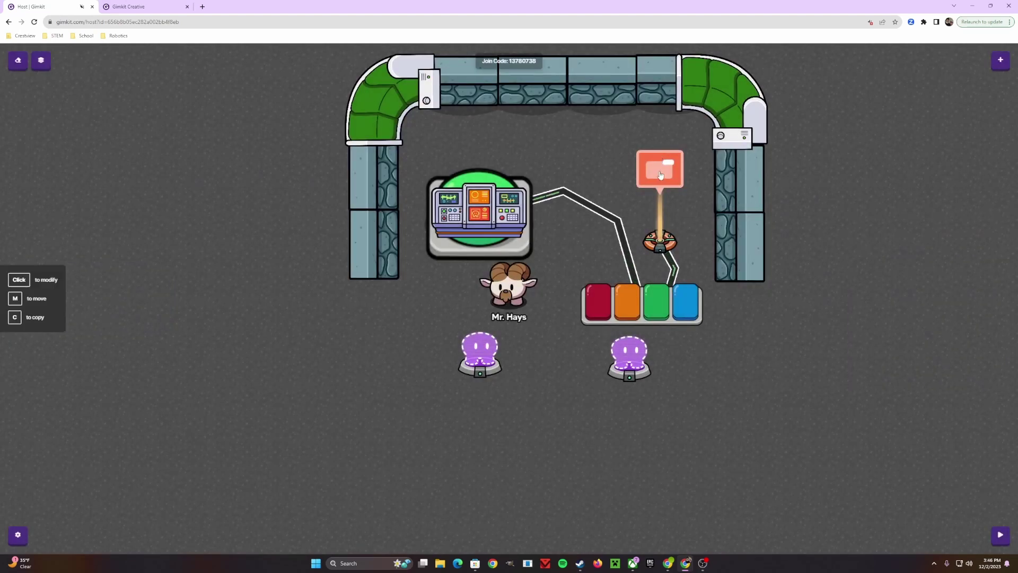
Set the Game Overlay's type to Button, position Bottom Left, and text 'GET ENERGY'
click(660, 175)
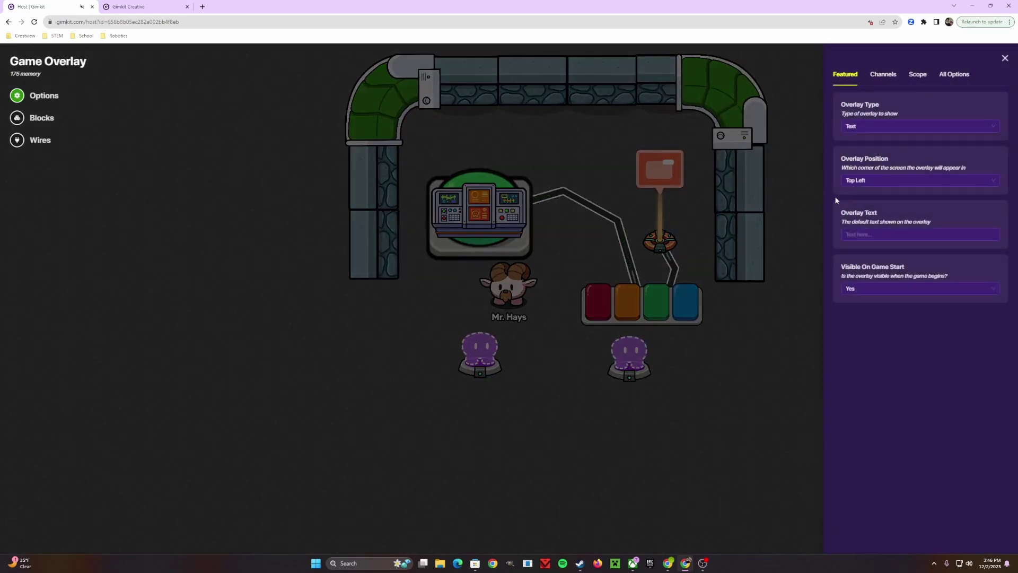
click(885, 127)
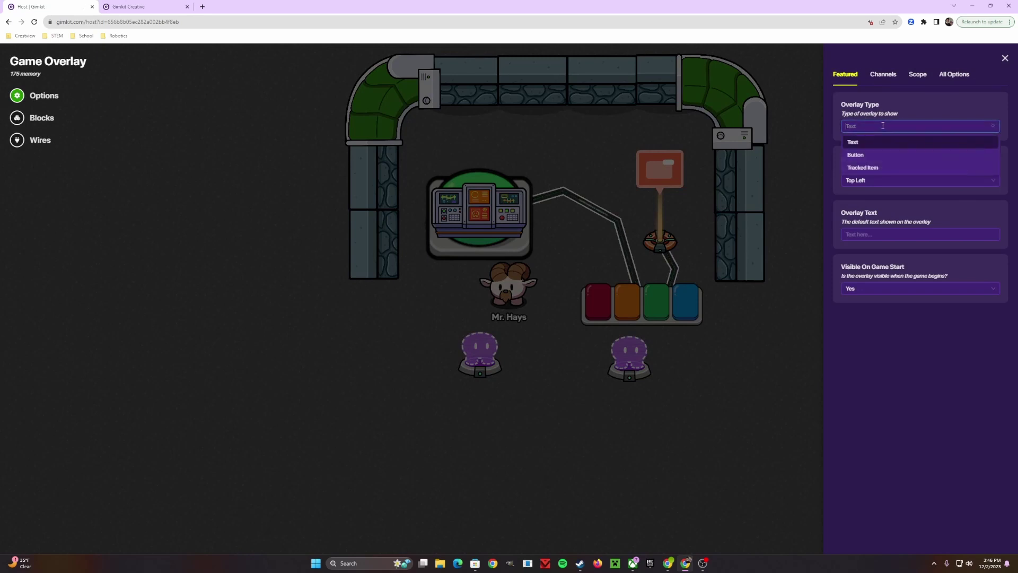
click(871, 155)
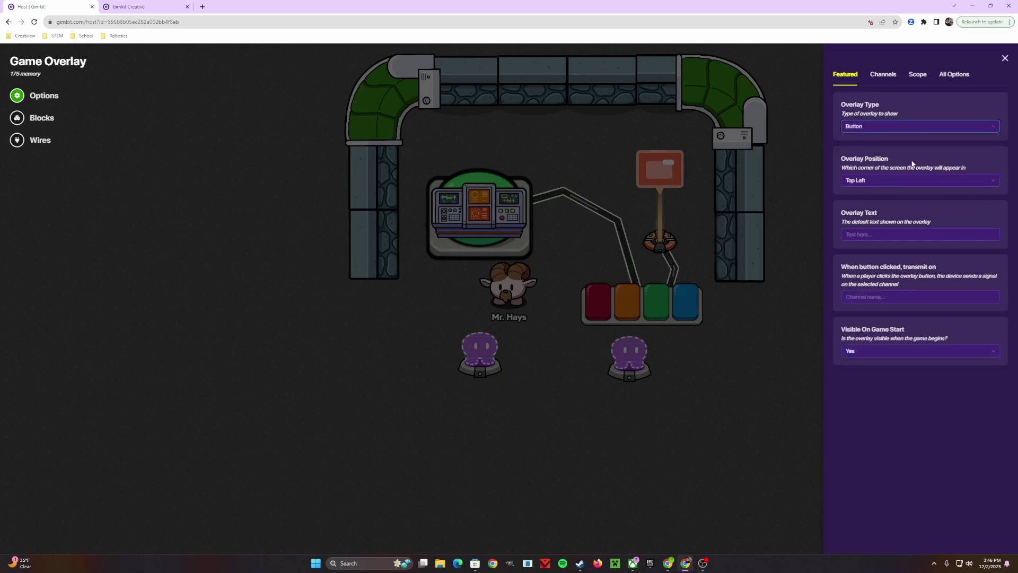
click(886, 180)
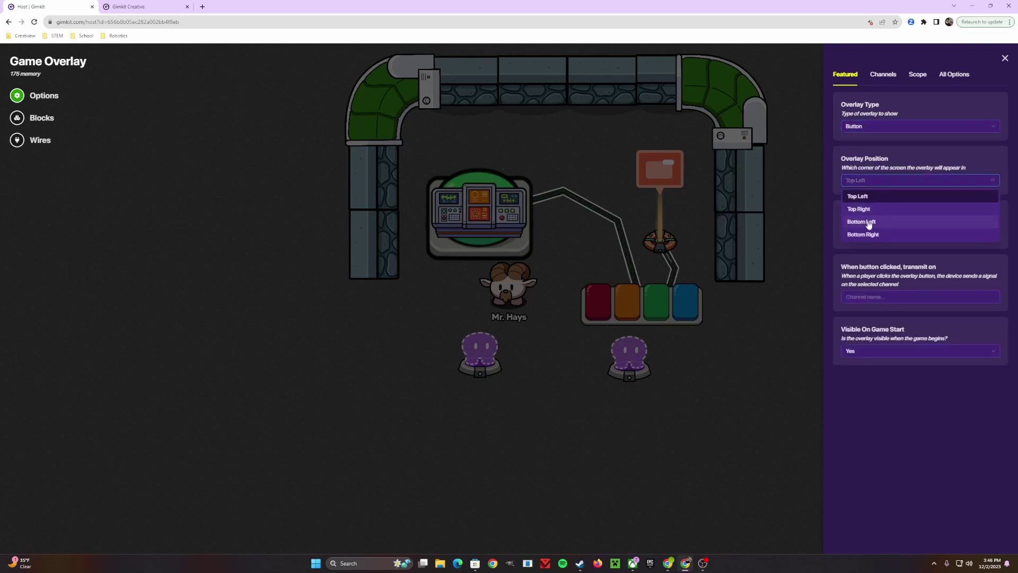
click(868, 223)
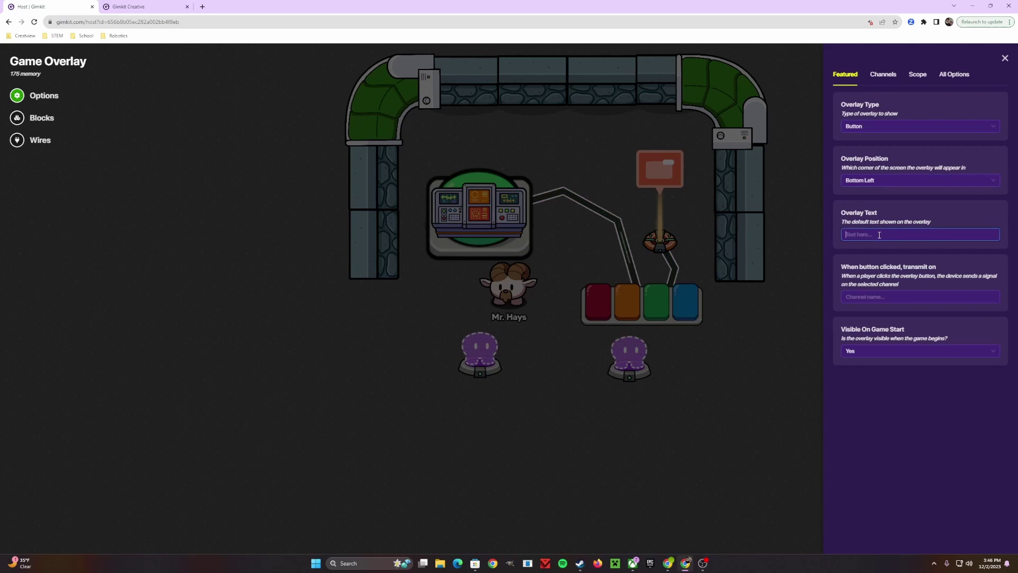
text(GET ENERGY)
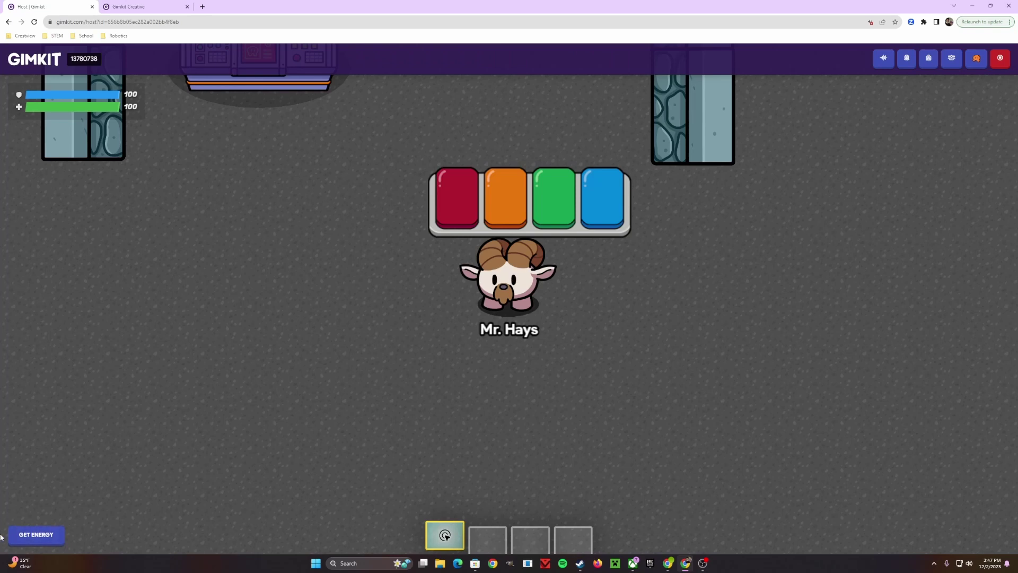
Use GET ENERGY to bring up questions, answering 24 for 6×4 and 120 for 10×12
click(39, 538)
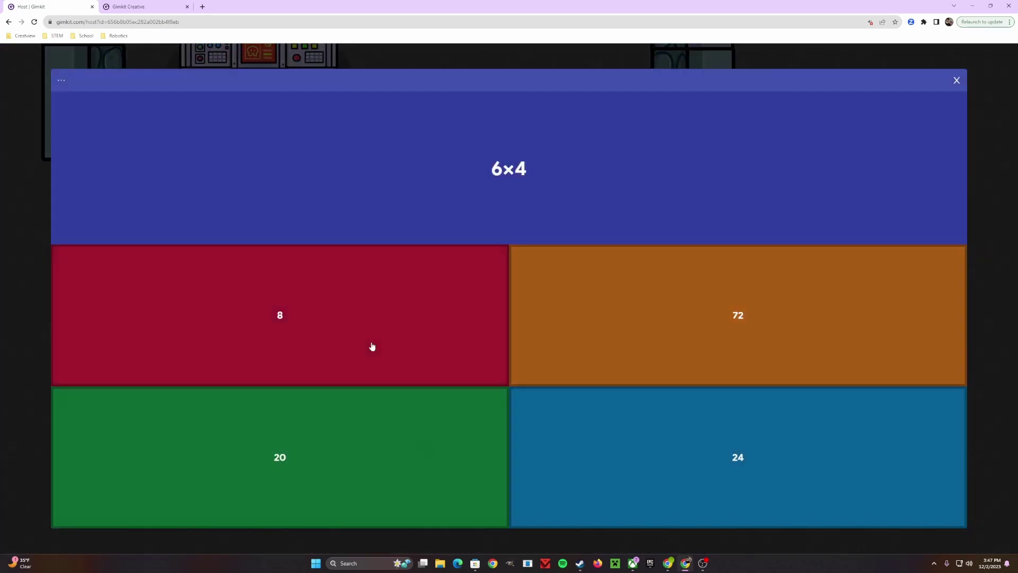
click(661, 457)
click(637, 424)
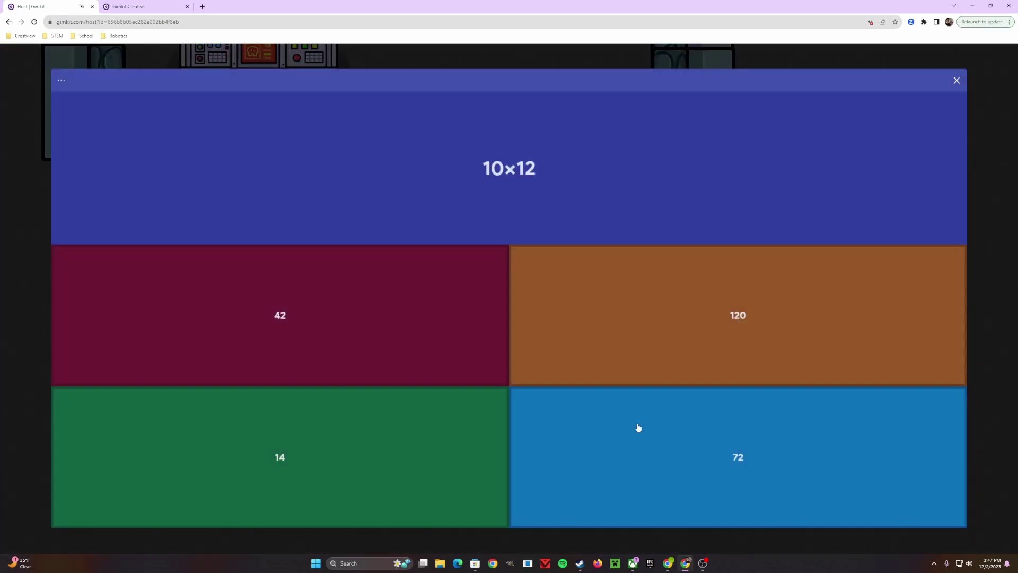
click(725, 297)
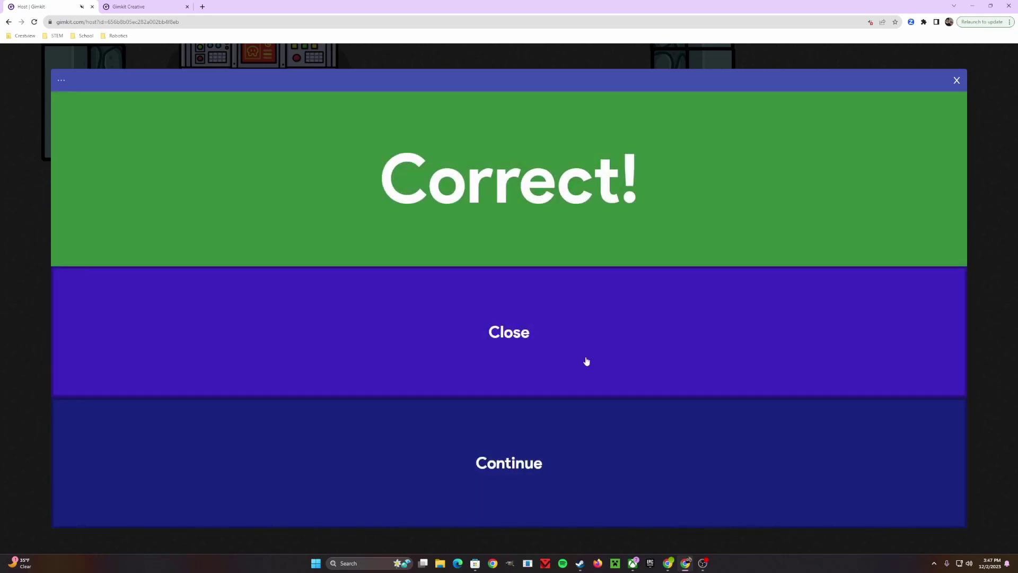